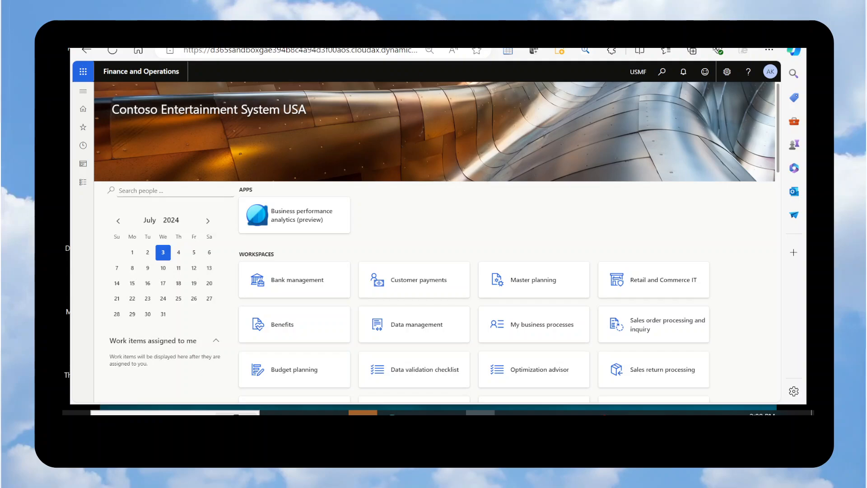
Open the Costing sheets page in Cost management and look through the costing sheet tree, including the Costs of purchase node.
left_click(766, 28)
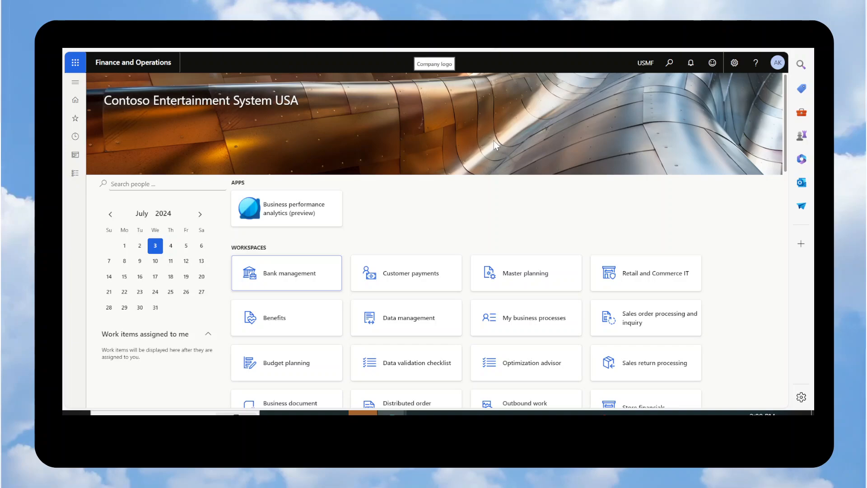
left_click(73, 180)
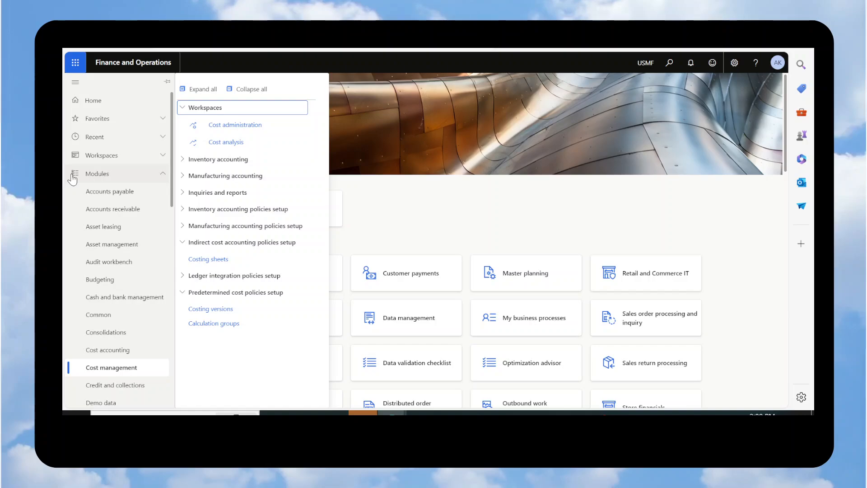
left_click(215, 260)
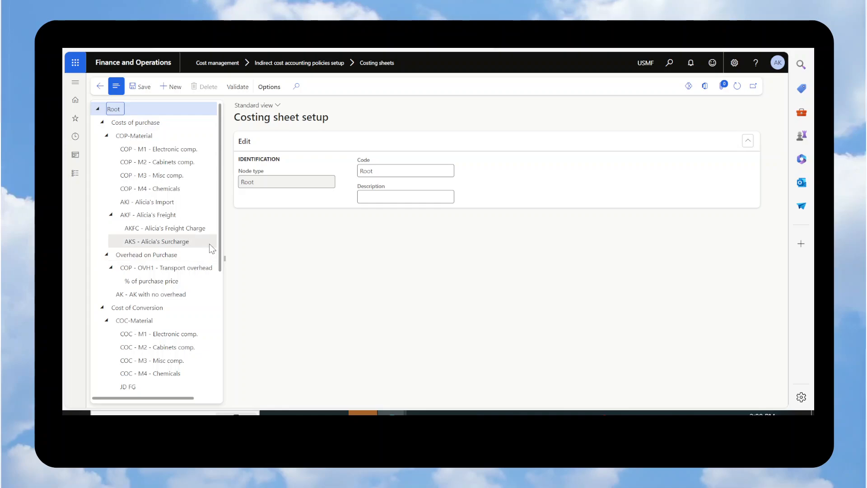
left_click(113, 122)
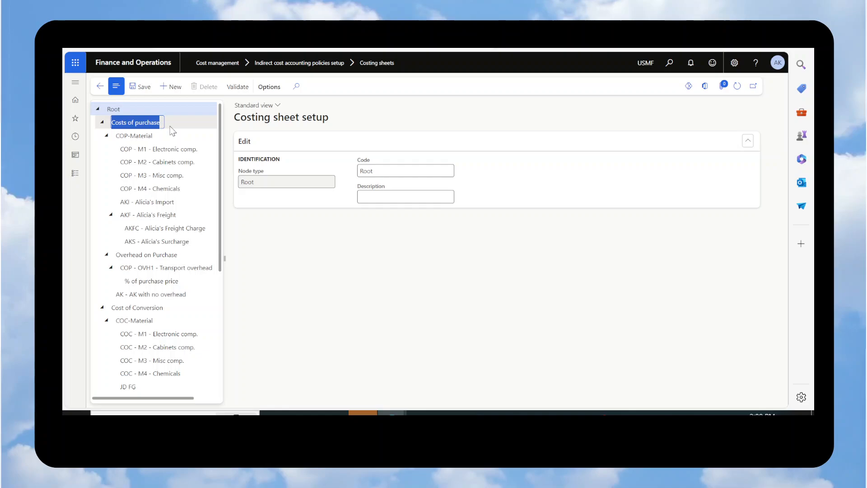
scroll(136, 277, "down", 5)
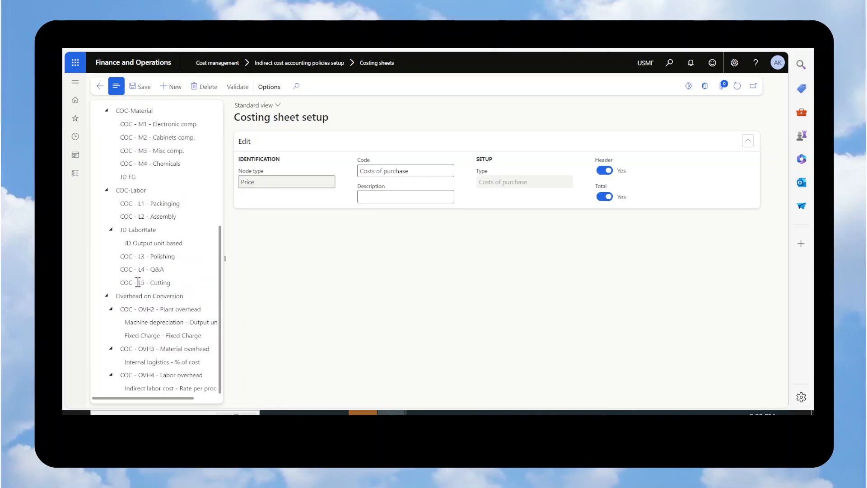
scroll(126, 239, "up", 5)
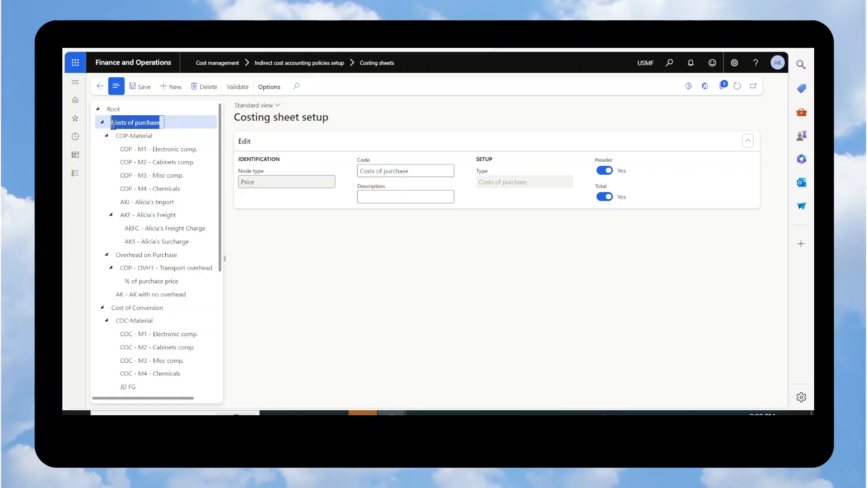
Examine the "AK with no overhead" node and the options available for its cost group.
left_click(144, 294)
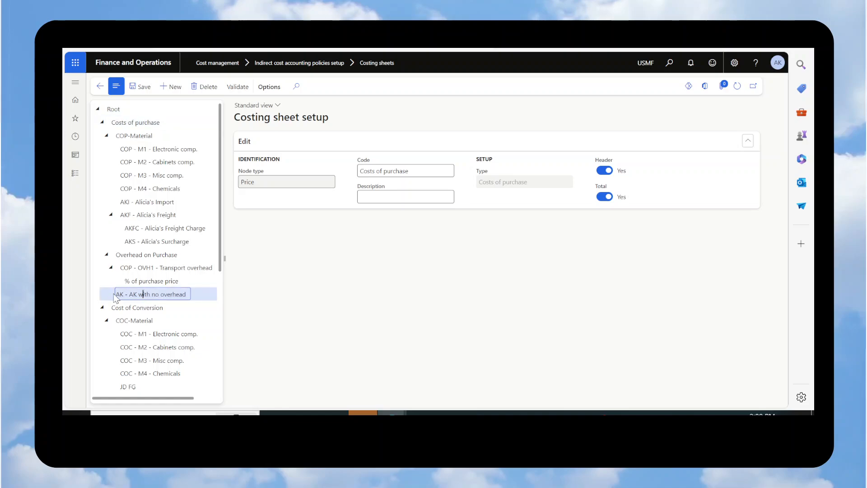
left_click_drag(187, 296, 111, 299)
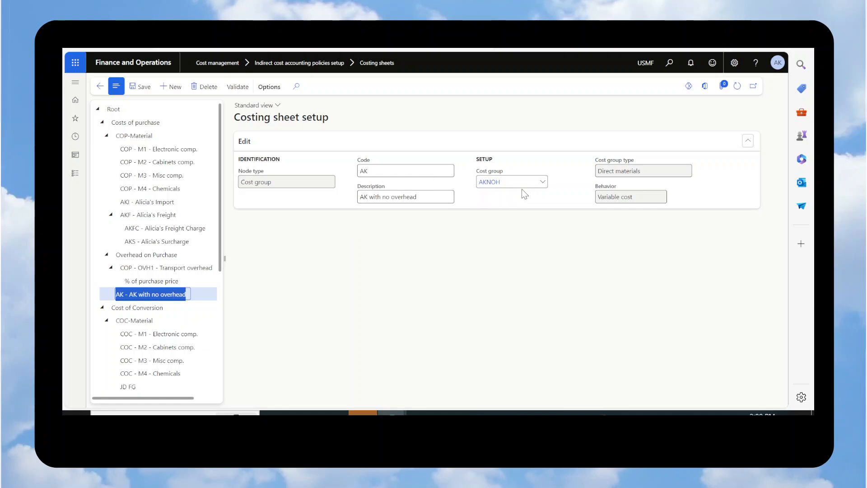
left_click(542, 185)
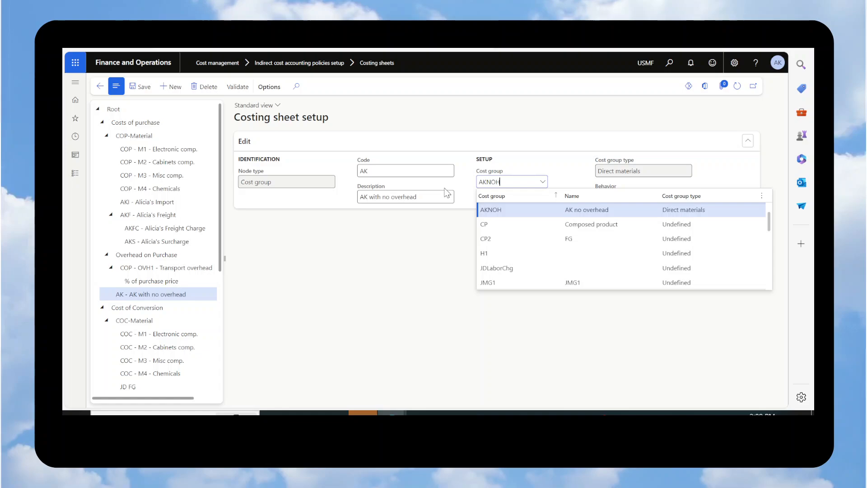
left_click(427, 273)
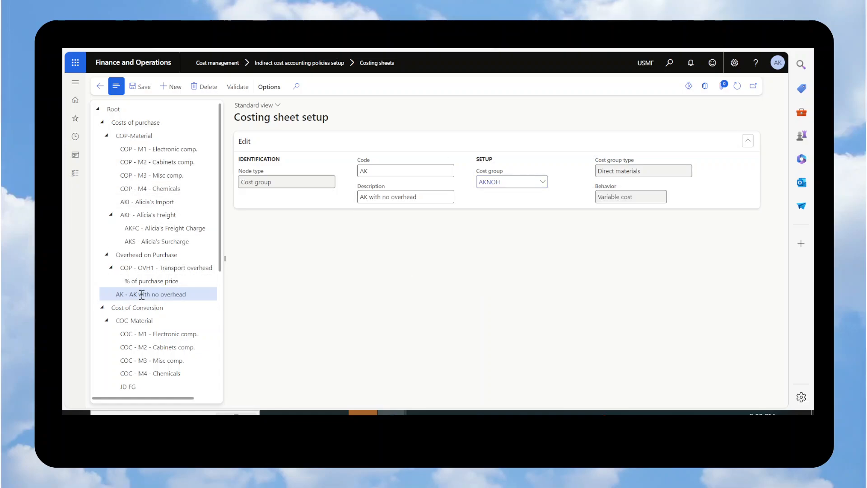
left_click(542, 181)
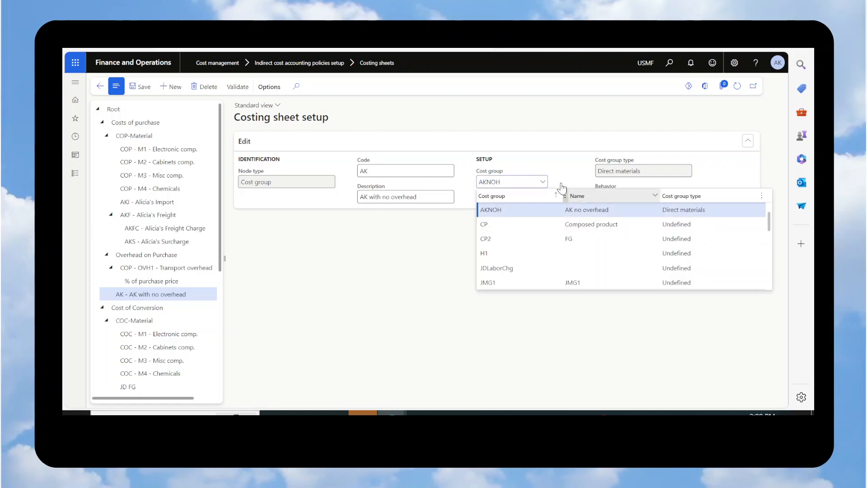
Open the Released products list in Product information management.
left_click(75, 173)
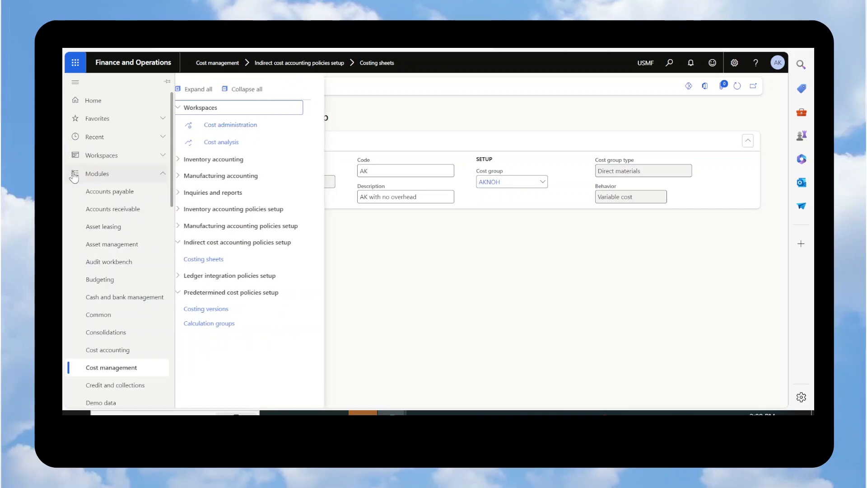
scroll(119, 312, "down", 3)
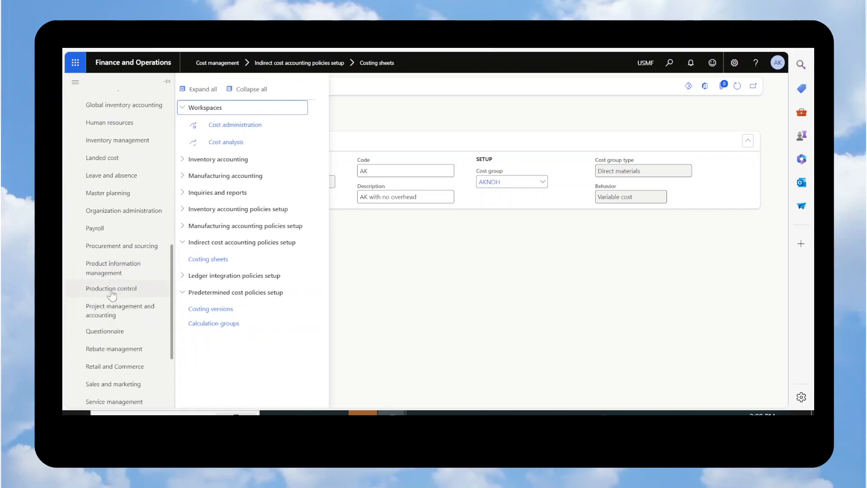
left_click(113, 273)
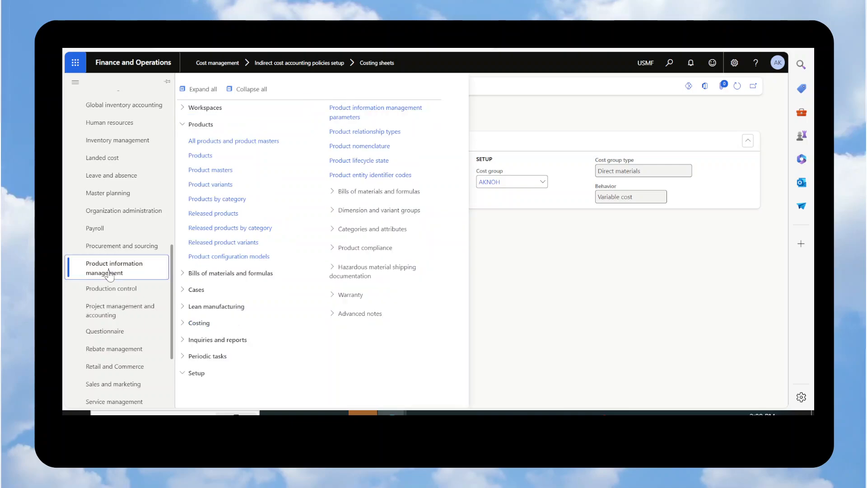
left_click(212, 216)
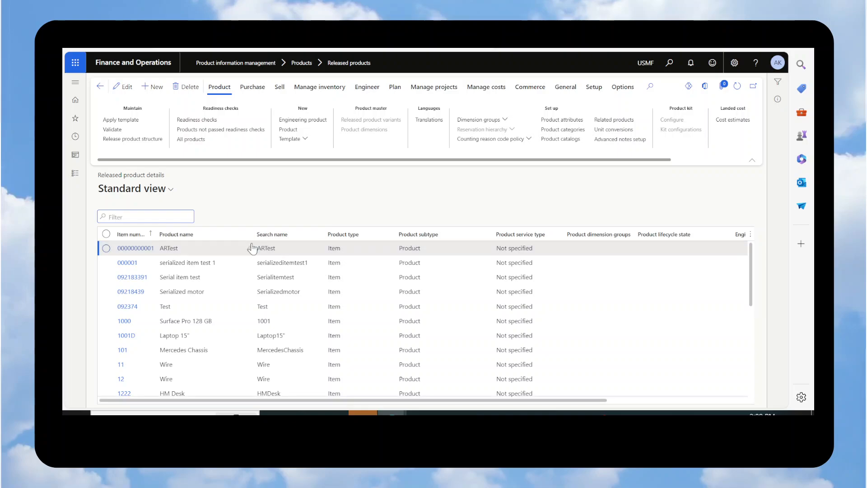
Filter the released products by product name and view the first matching item's Manage costs details.
left_click(249, 235)
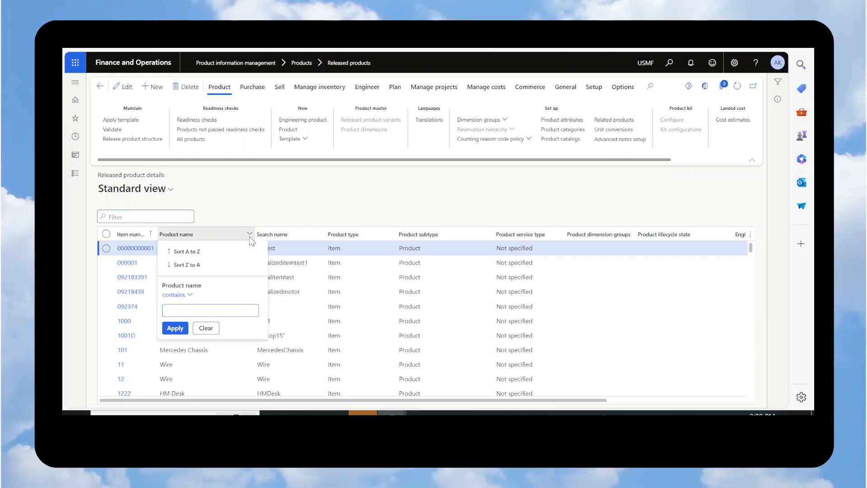
type("chair")
key("Return")
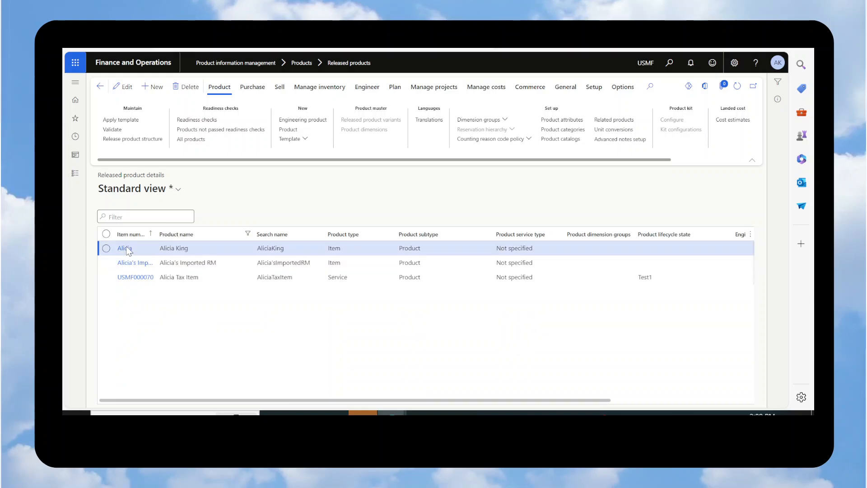
left_click(124, 248)
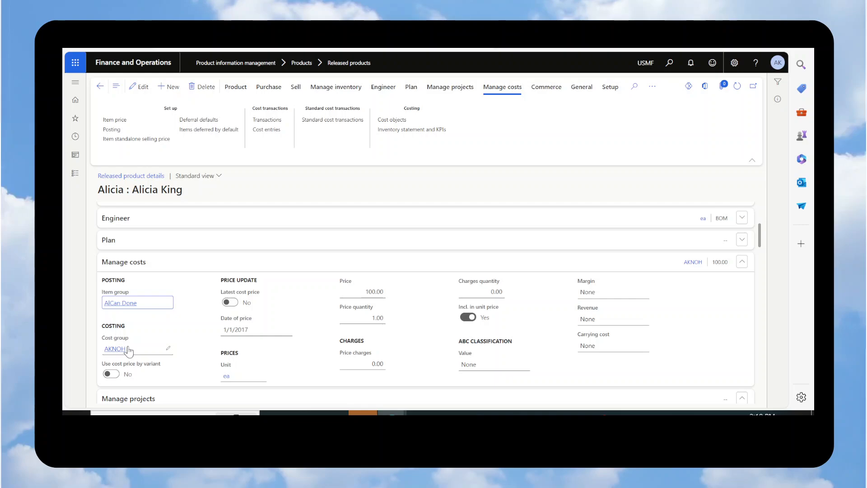
Expand the item's Purchase details and compare its price fields with those under Manage costs.
scroll(234, 295, "up", 2)
scroll(234, 295, "up", 2)
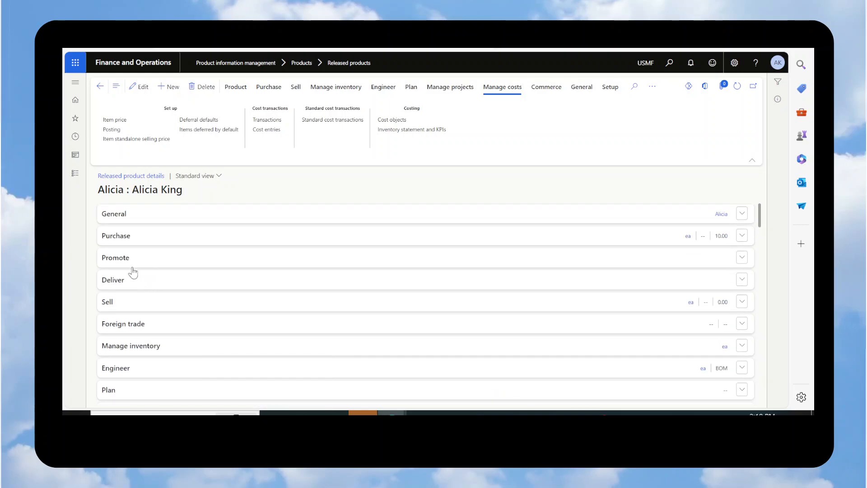
left_click(119, 240)
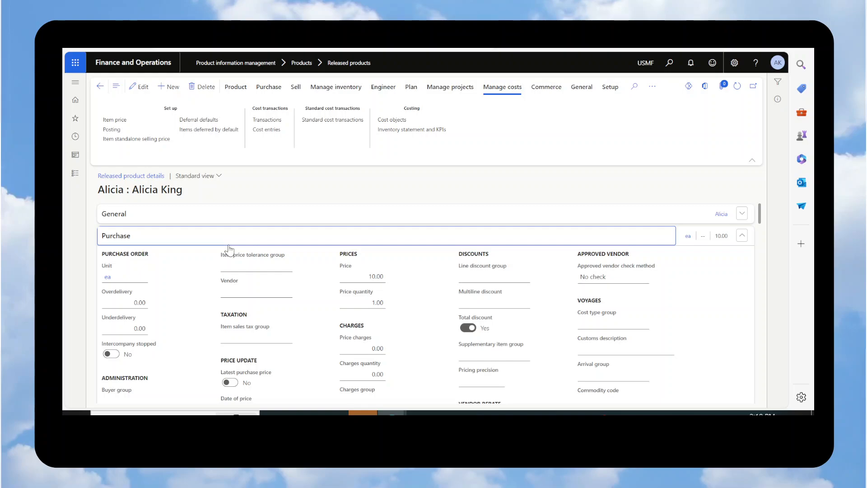
scroll(288, 307, "down", 3)
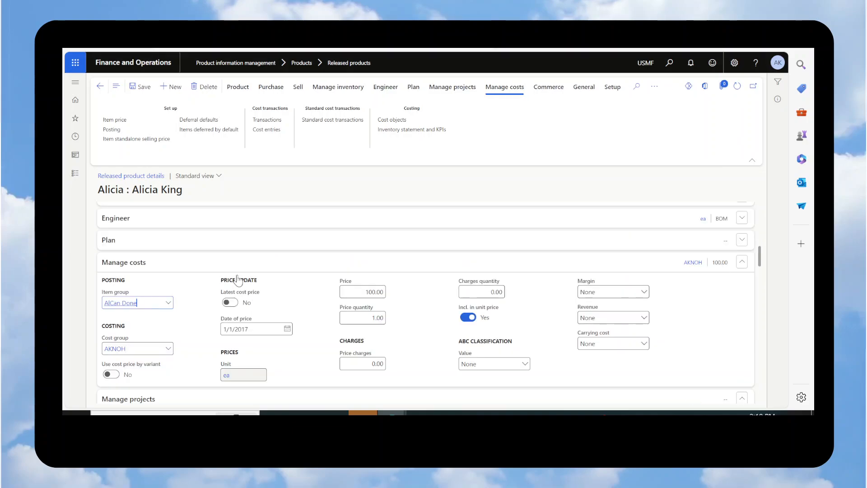
Try to turn on Latest cost price in the item's Manage costs settings, and dismiss any resulting message.
left_click(230, 303)
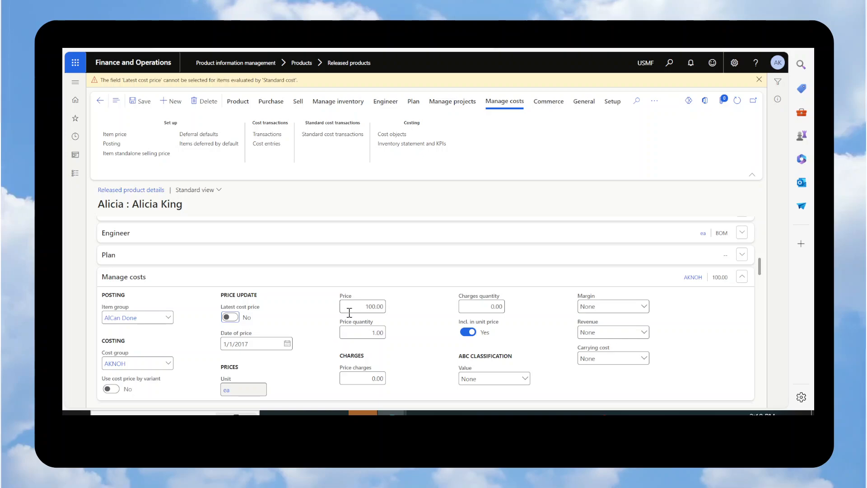
left_click(230, 316)
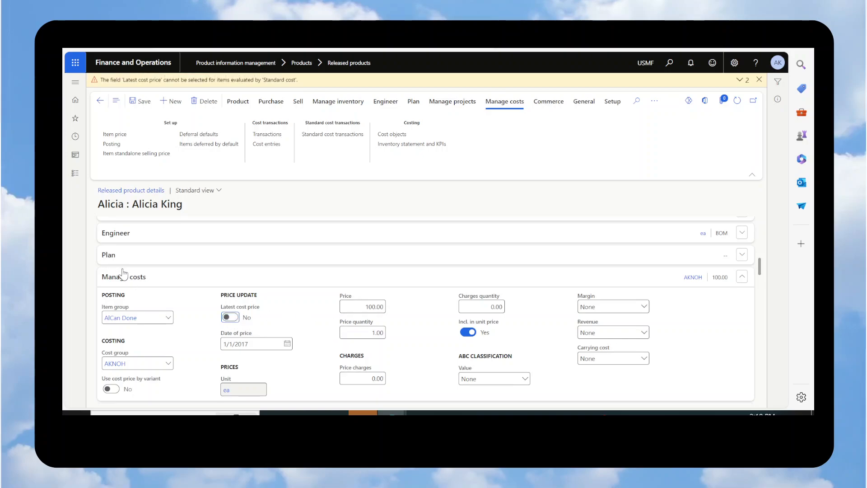
scroll(146, 293, "down", 5)
scroll(135, 285, "up", 3)
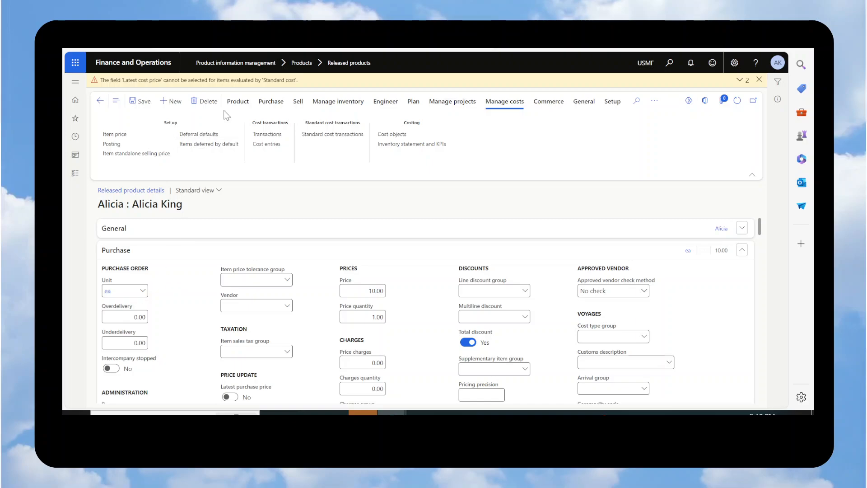
left_click(759, 80)
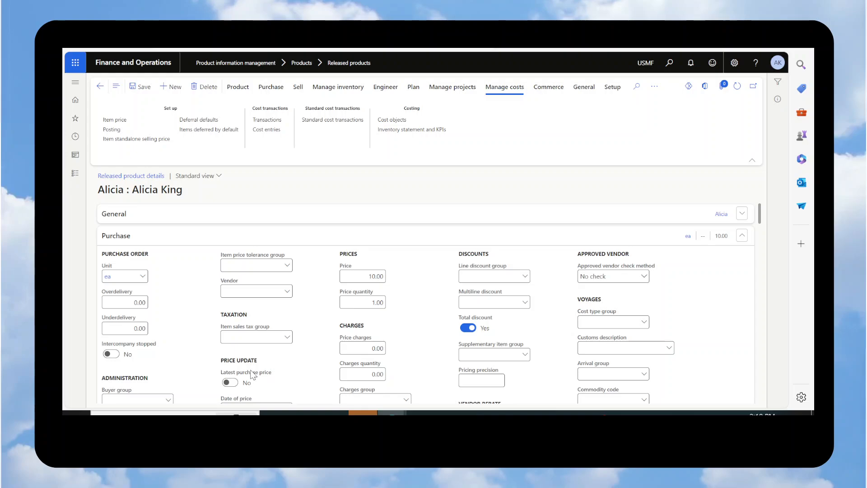
Turn on the Latest purchase price update in the item's Purchase details.
scroll(253, 375, "down", 1)
left_click(234, 324)
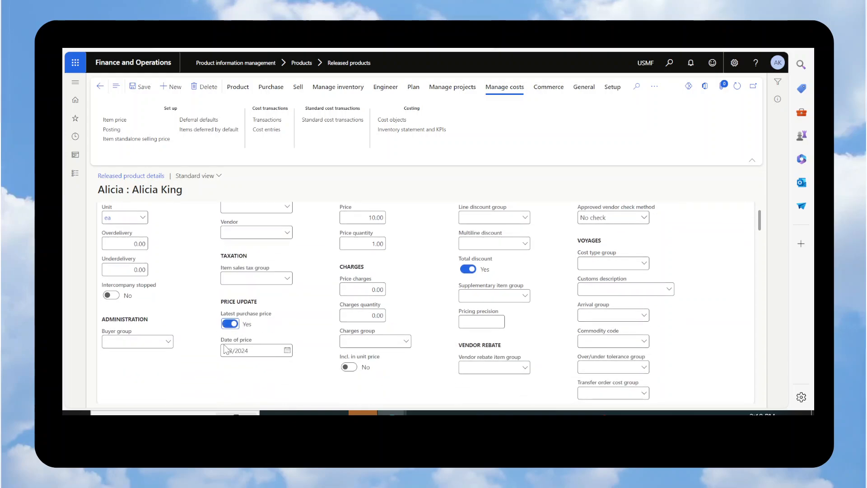
scroll(336, 294, "up", 1)
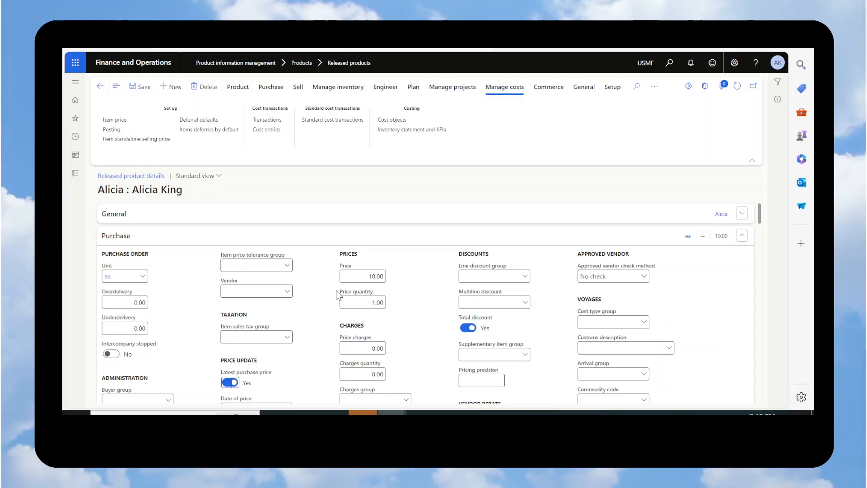
Check the item's purchase price, and open its Item price page on the pending prices.
left_click(361, 276)
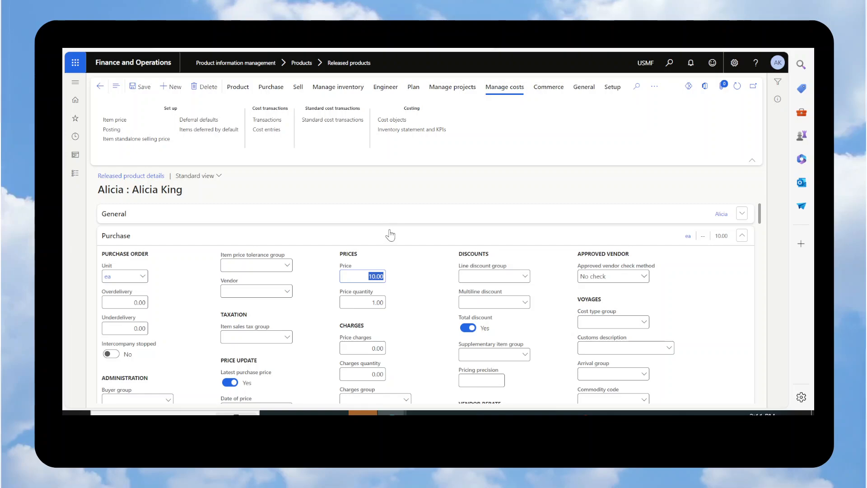
left_click(117, 121)
left_click(118, 139)
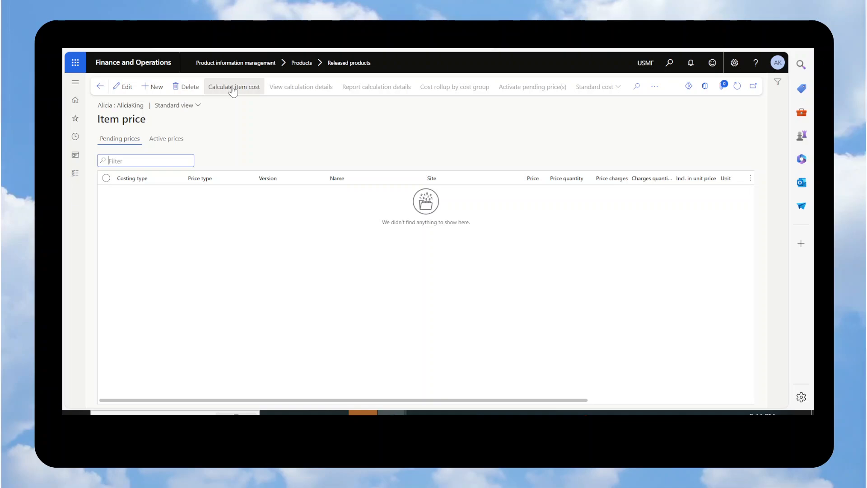
Open the Costing versions page under Predetermined cost policies setup in Cost management.
left_click(75, 173)
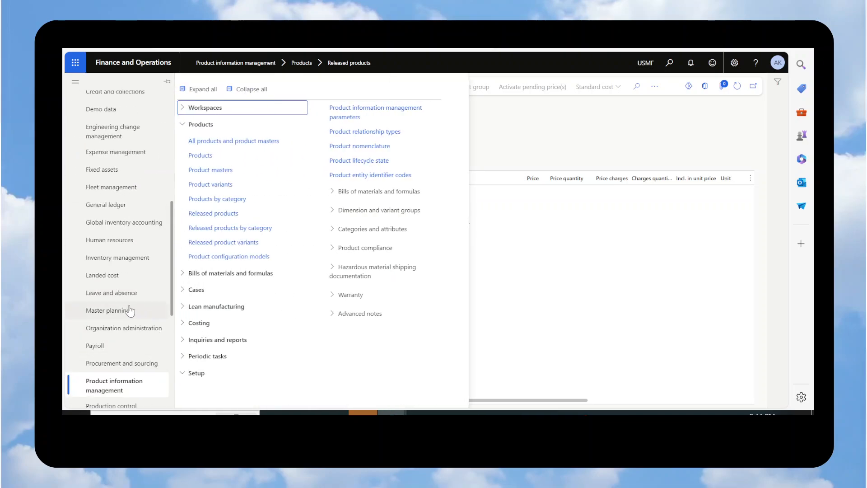
scroll(119, 275, "up", 4)
left_click(116, 249)
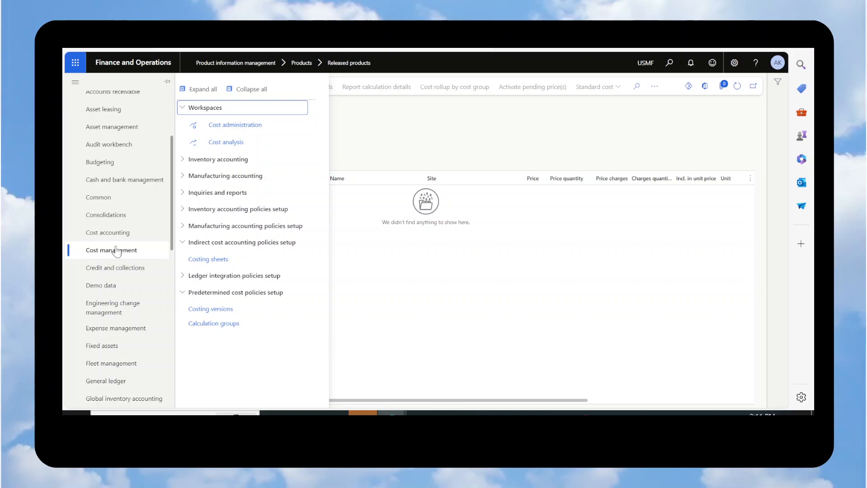
left_click(220, 310)
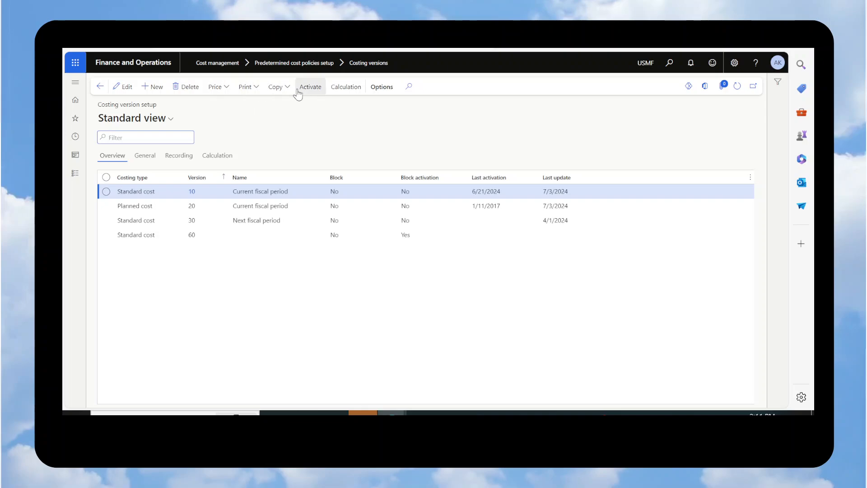
Start a BOM or formula calculation for costing version 10 and set its site to 1.
left_click(347, 89)
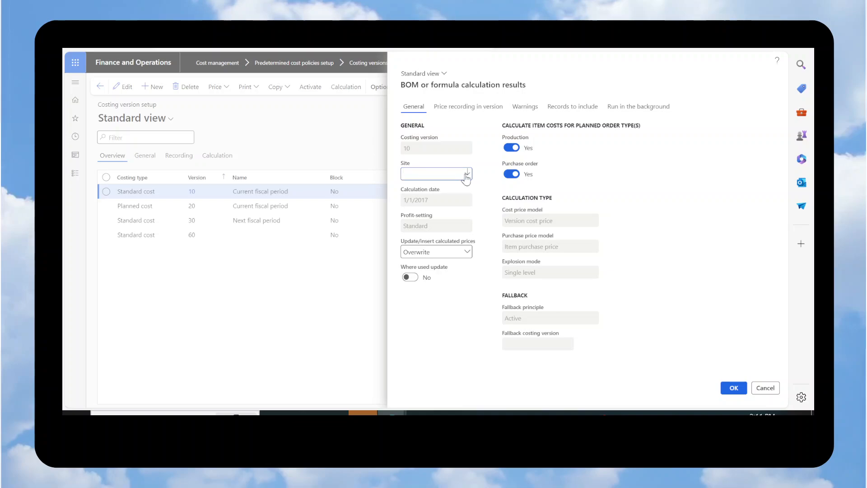
left_click(467, 174)
left_click(428, 215)
left_click(508, 151)
left_click(513, 149)
left_click_drag(564, 128, 545, 164)
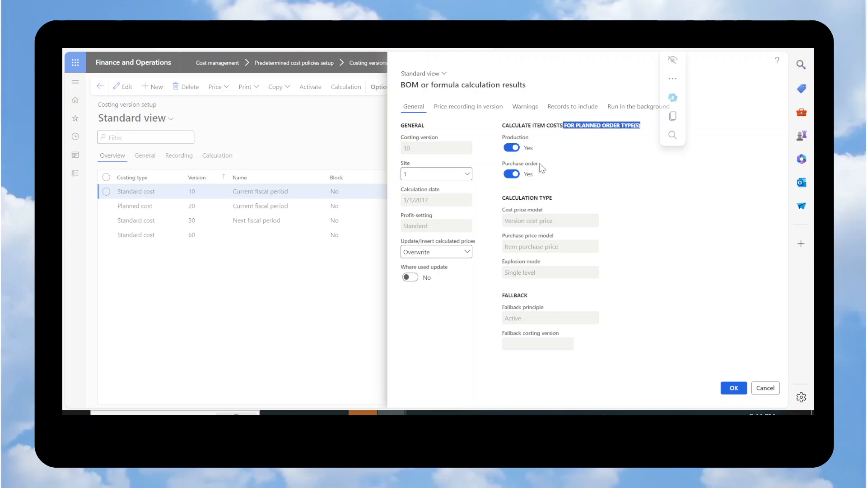
left_click(560, 166)
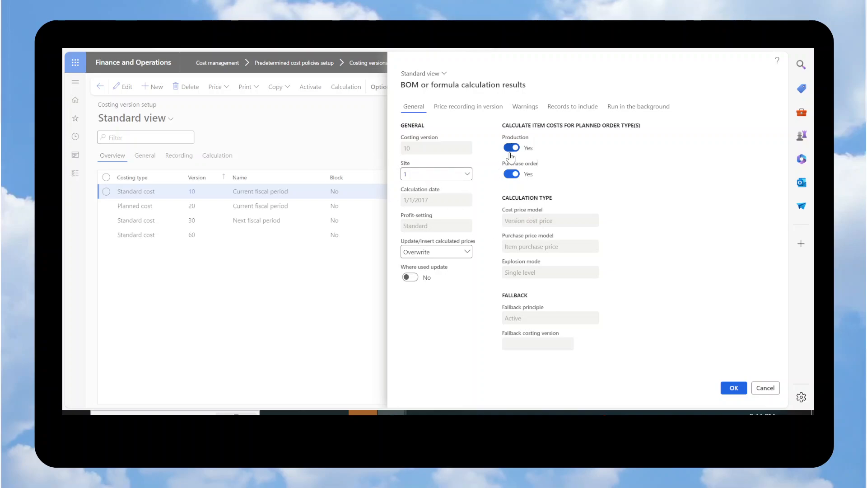
Try to limit the calculation records to the purchased item by looking it up by search name in the Item number criteria.
left_click(586, 108)
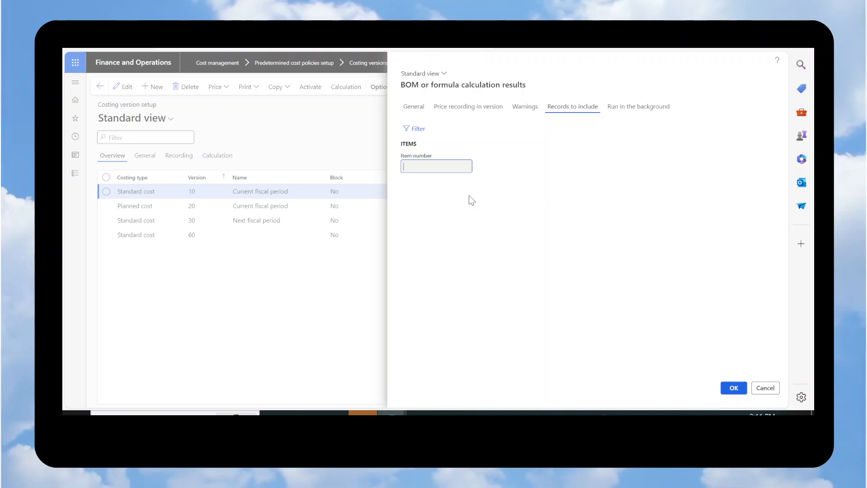
left_click(415, 128)
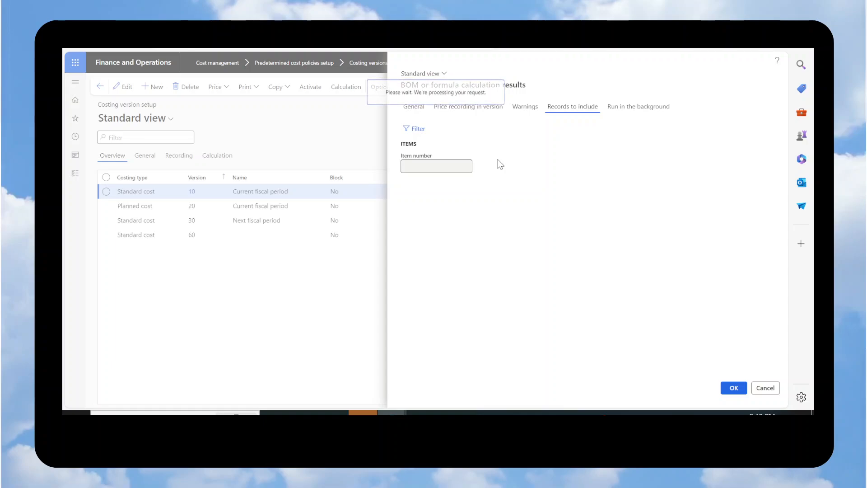
left_click(408, 176)
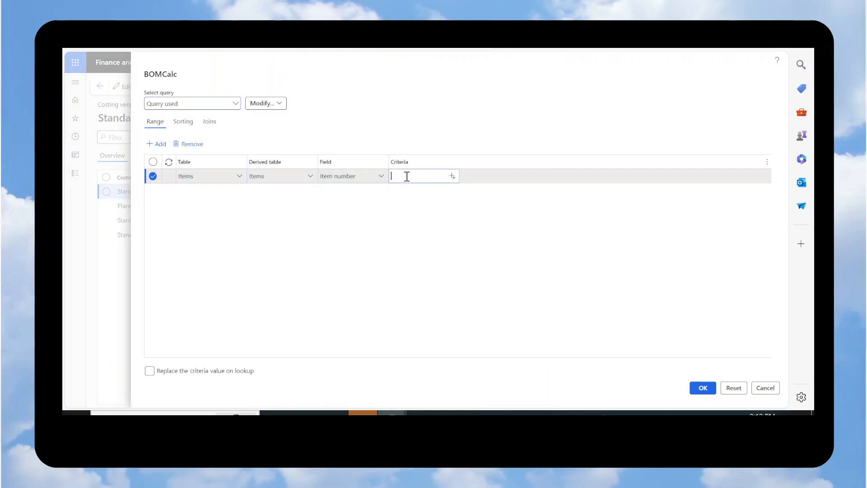
left_click(451, 177)
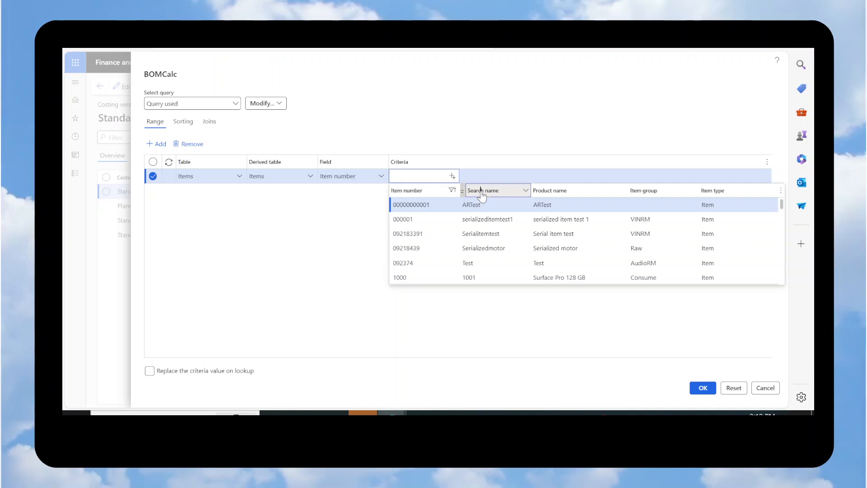
left_click(481, 191)
key("Return")
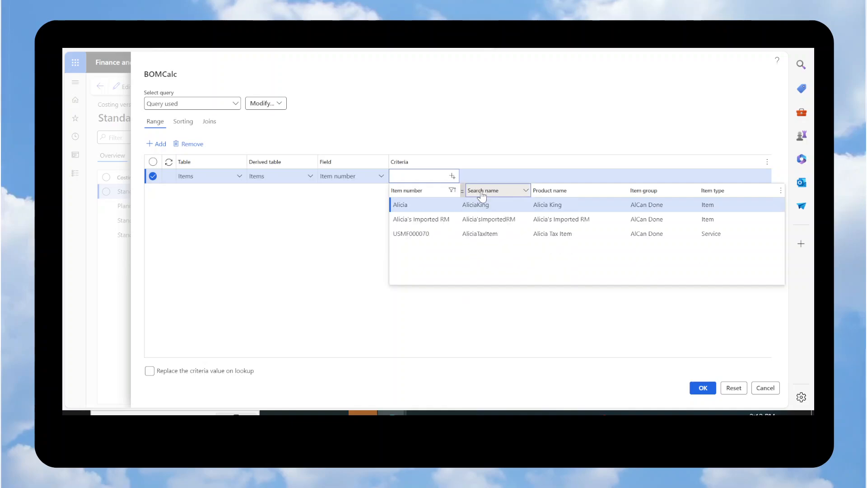
left_click(703, 388)
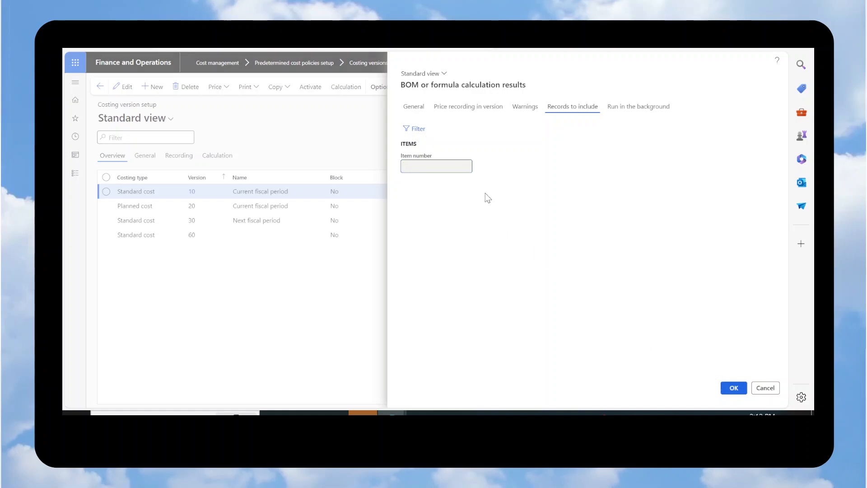
Restrict the calculation records to the purchased item through the Item number criteria, and run the calculation without batch processing.
left_click(417, 131)
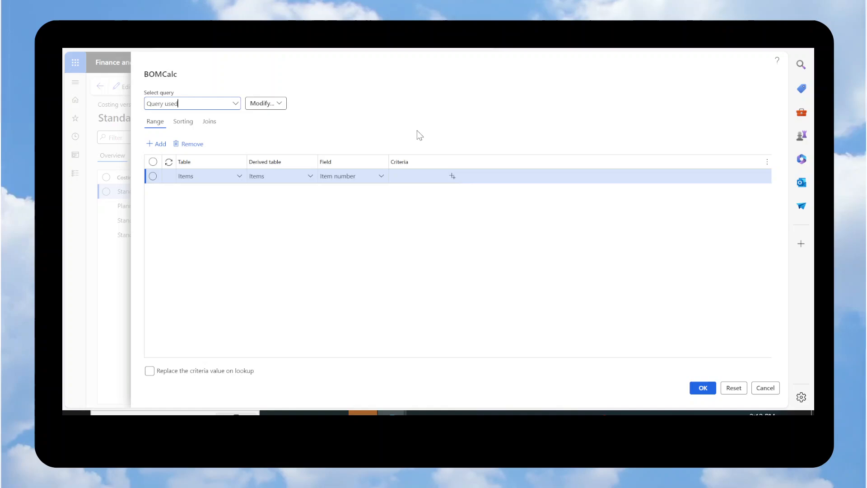
left_click(408, 177)
left_click(452, 176)
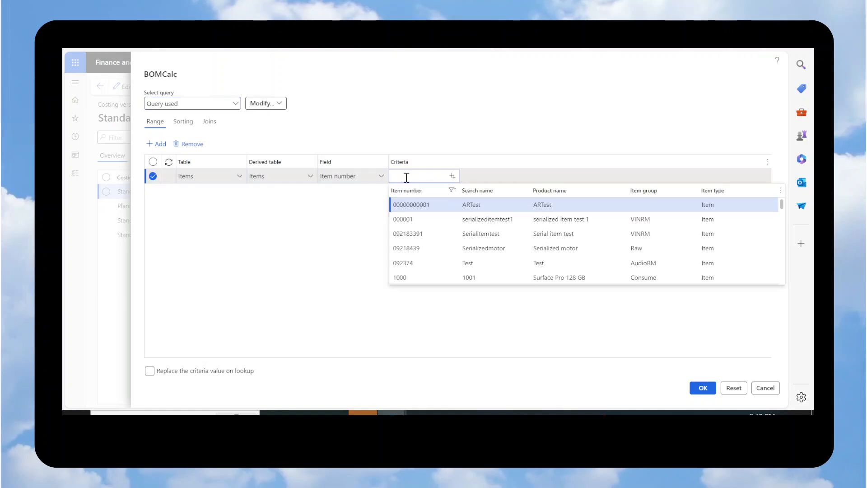
left_click(508, 194)
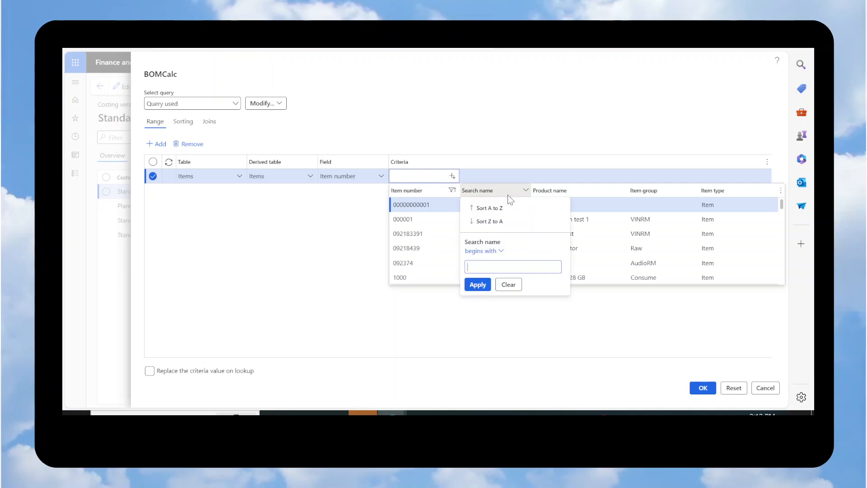
type("salsa")
left_click(482, 286)
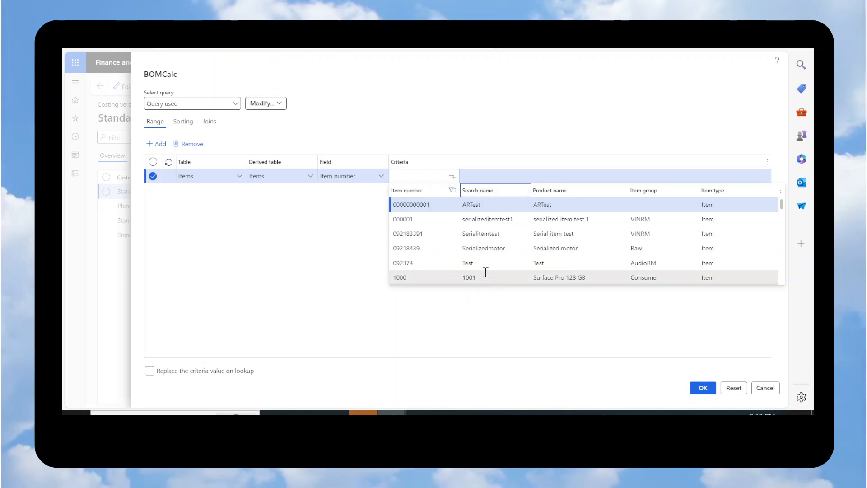
left_click(410, 206)
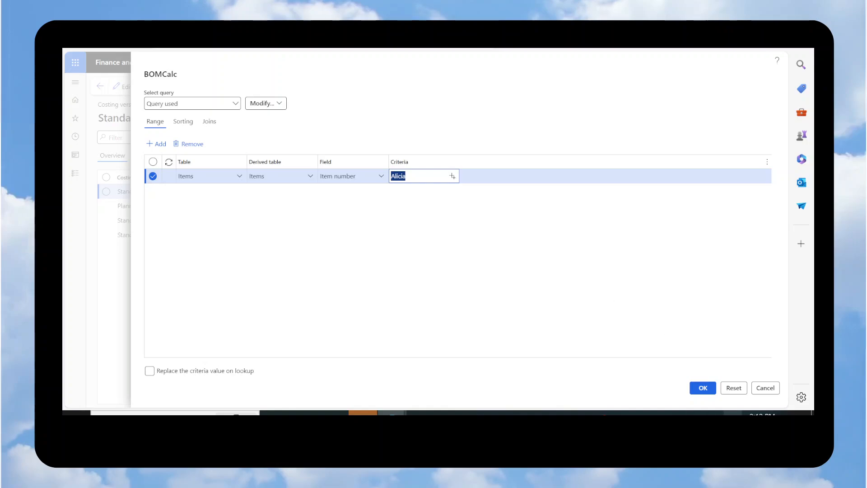
left_click(702, 389)
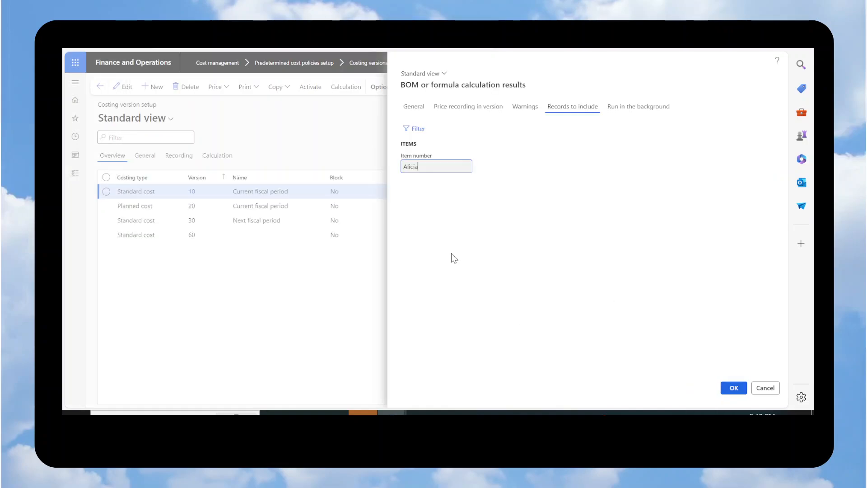
left_click(653, 107)
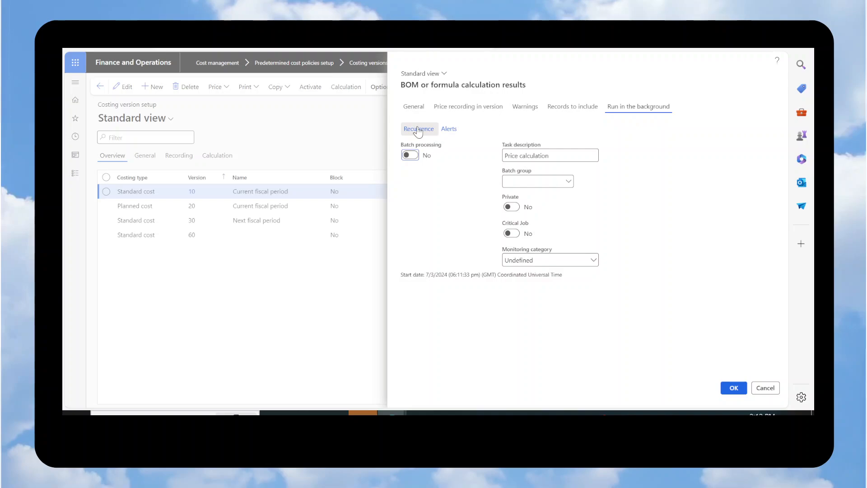
left_click(731, 390)
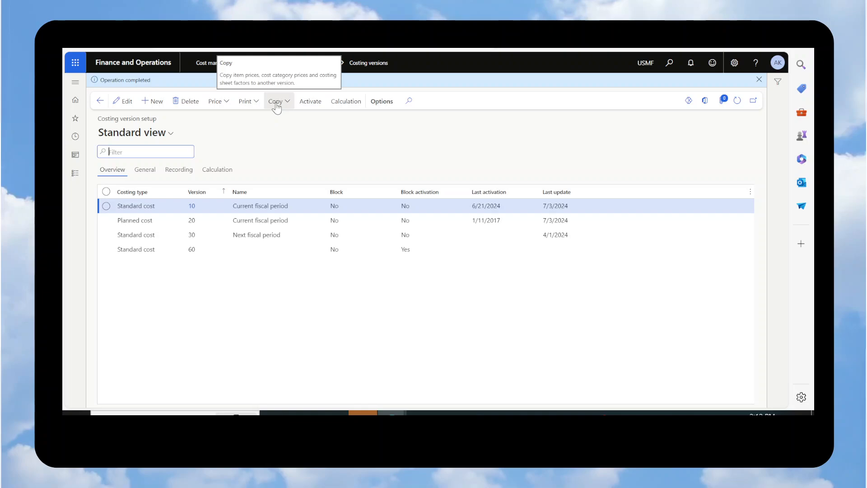
Check the purchased item's calculated cost in the pending item prices of costing version 10, and return to the costing versions.
left_click(226, 107)
left_click(226, 116)
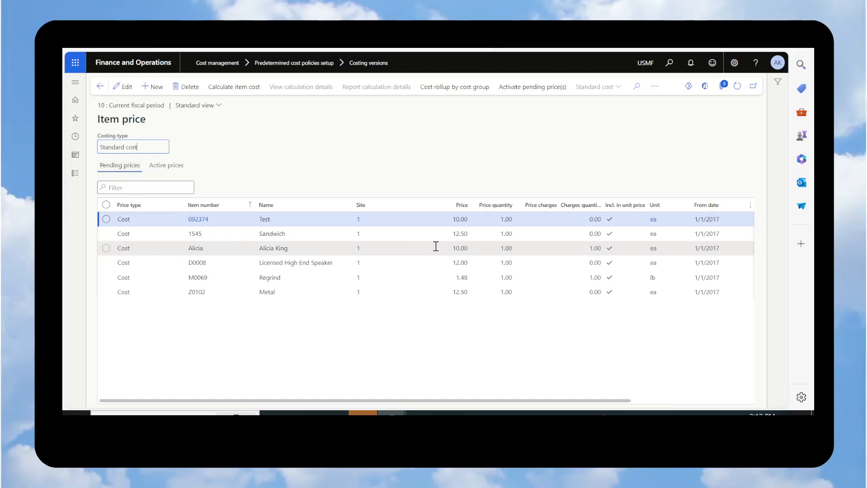
left_click(451, 248)
double_click(448, 248)
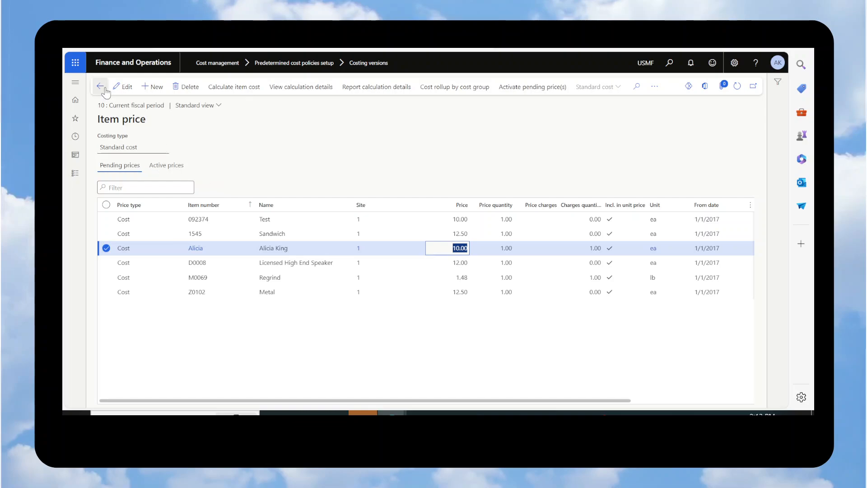
left_click(99, 86)
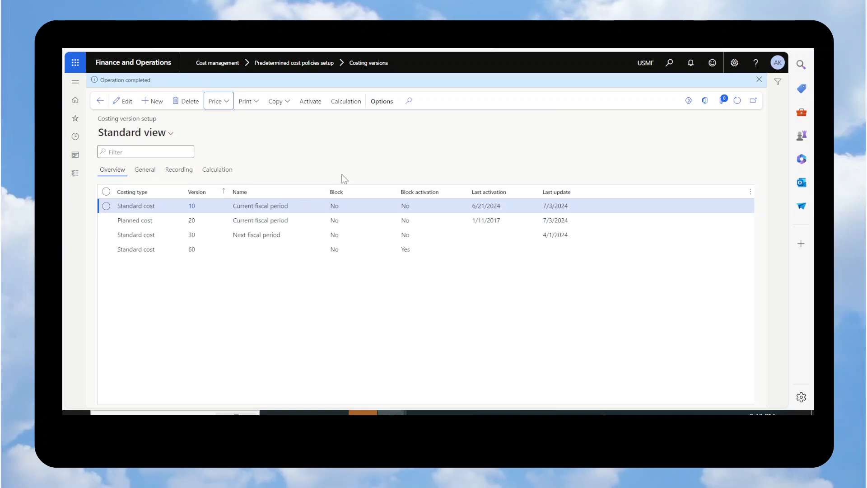
Run price activation for costing version 10 with Purchase price set to Yes and the pending item prices filtered to the purchased item.
left_click(322, 103)
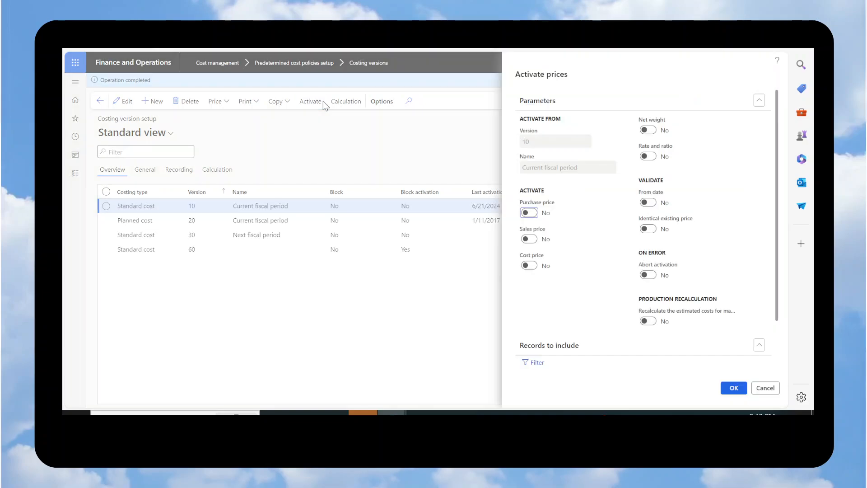
left_click(529, 213)
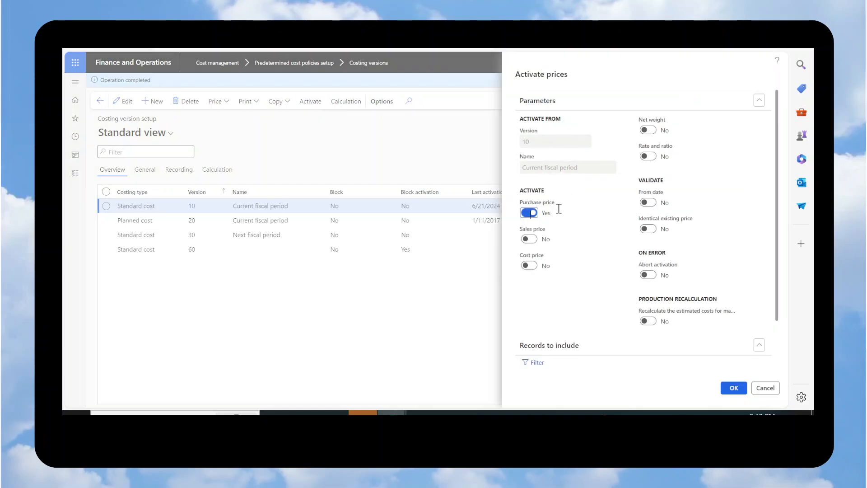
left_click(535, 364)
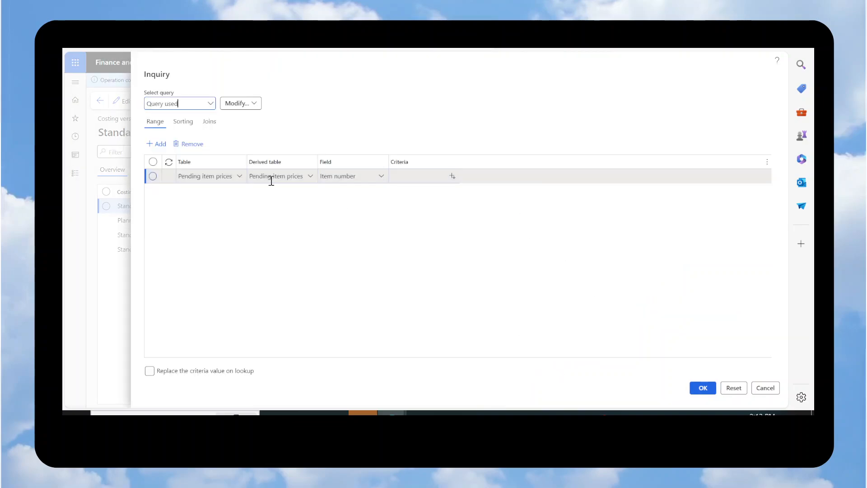
left_click(451, 176)
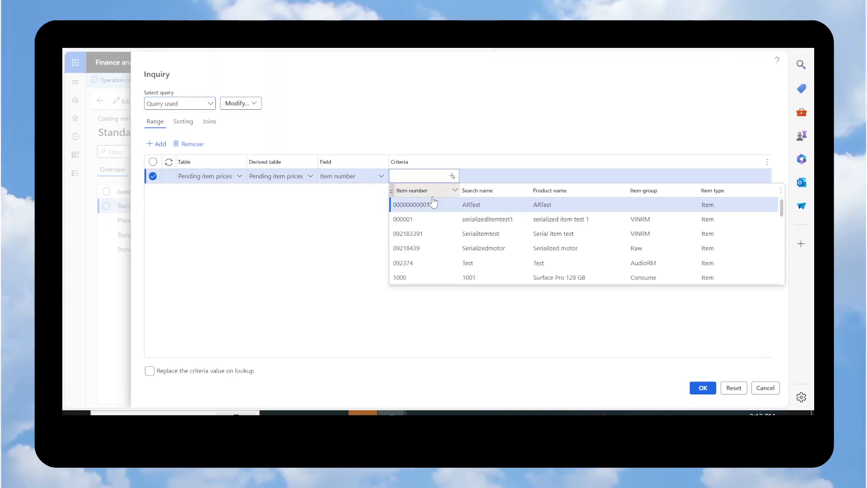
left_click(480, 190)
type("alicia")
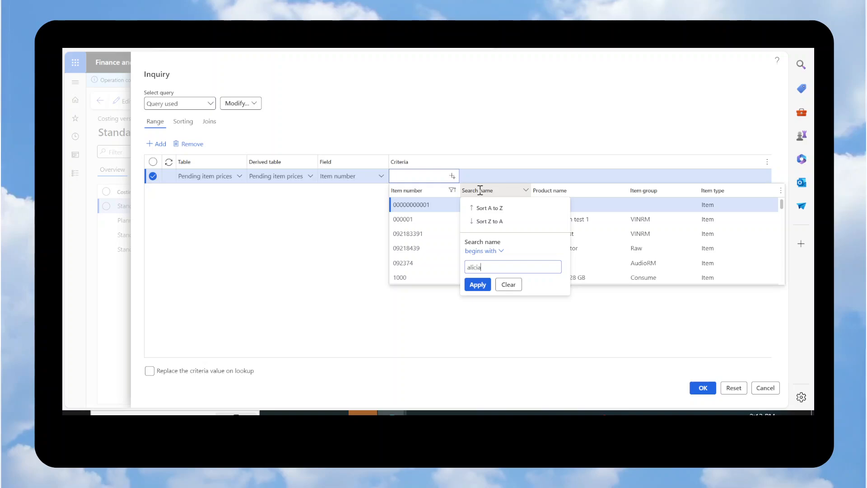
left_click(482, 288)
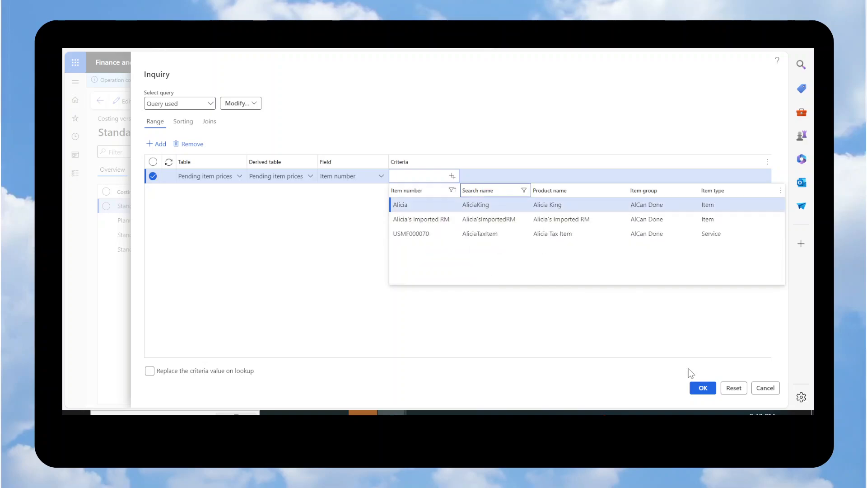
left_click(511, 206)
left_click(700, 389)
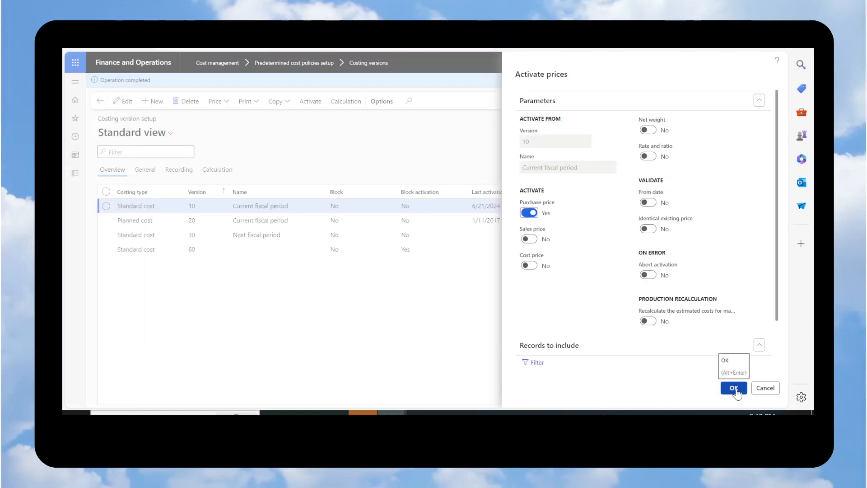
left_click(735, 389)
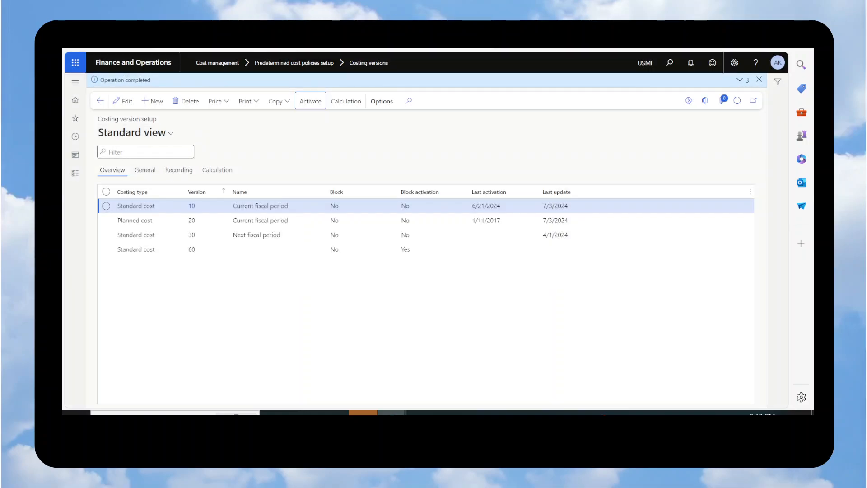
Filter costing version 10's active item prices by the purchased item's number and check its active standard cost.
left_click(221, 103)
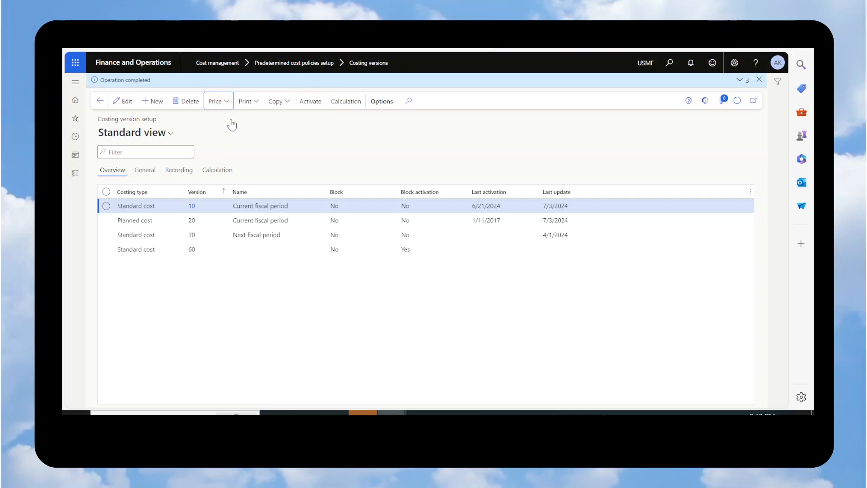
left_click(228, 118)
left_click(166, 166)
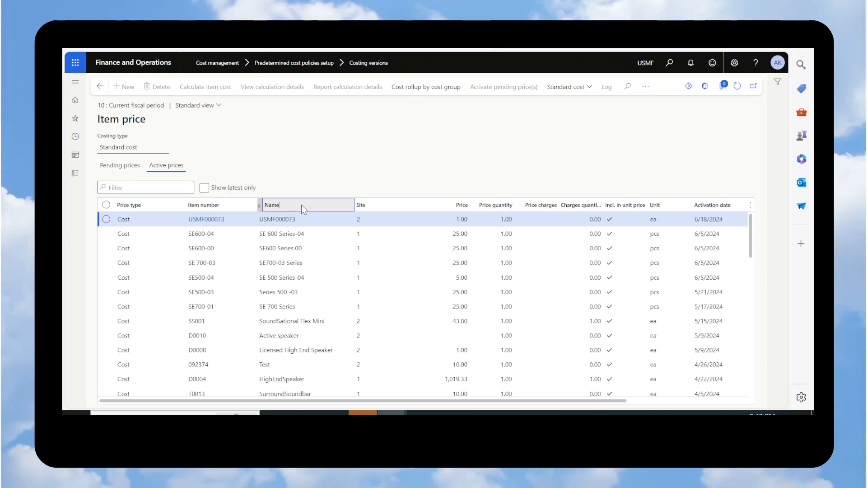
left_click(227, 205)
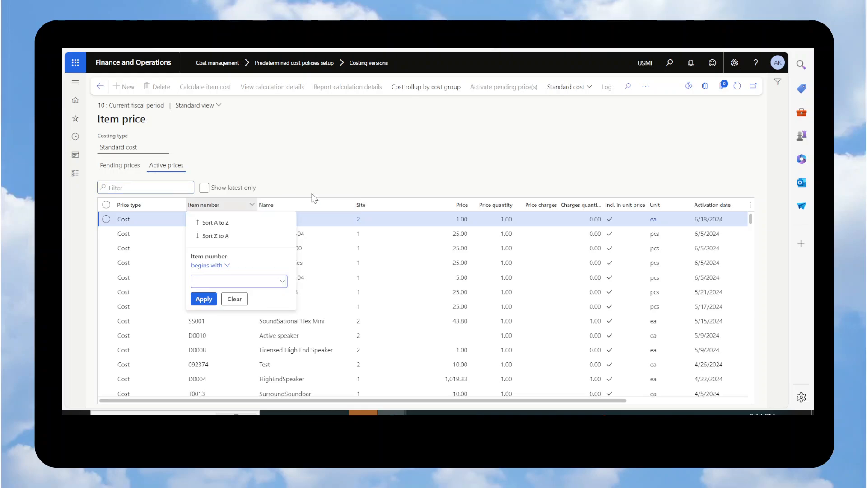
type("alic")
key("Return")
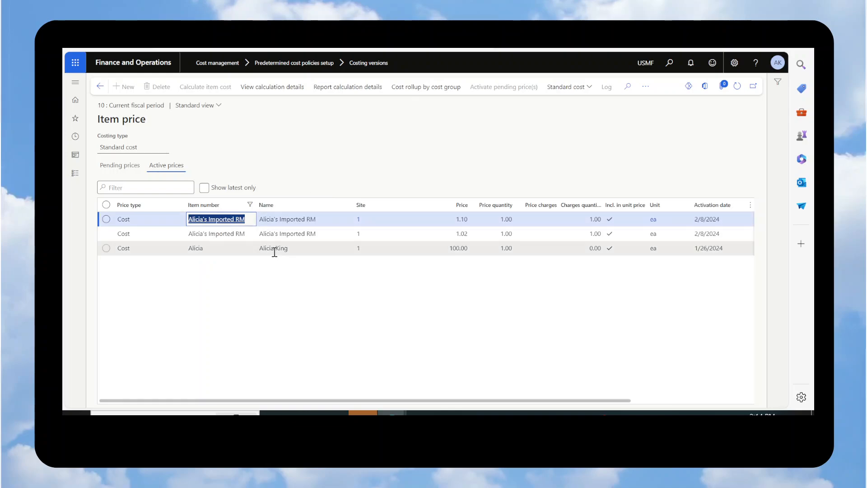
left_click(274, 250)
left_click(445, 249)
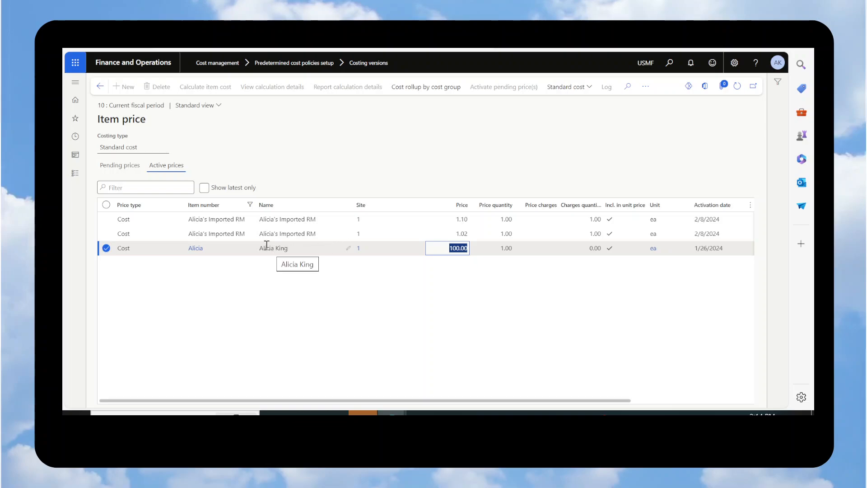
Check the purchased item's pending price, and review and dismiss the activation messages on the Costing versions page.
left_click(105, 169)
left_click(277, 249)
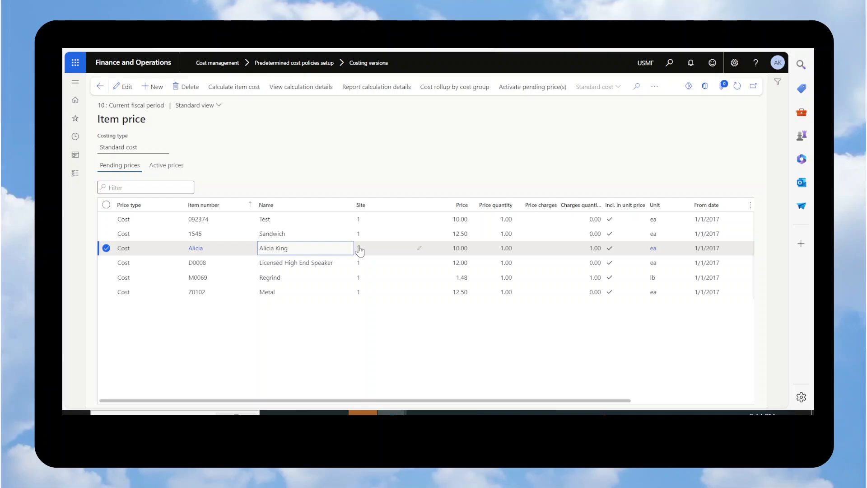
mouse_move(360, 251)
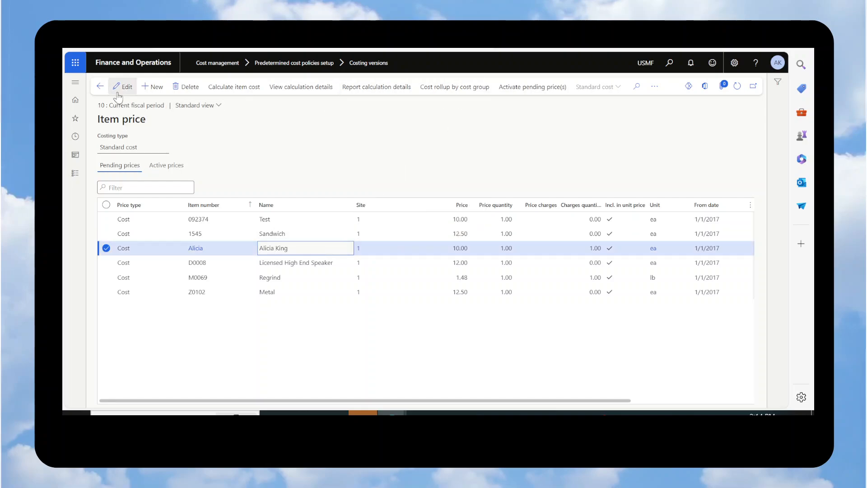
left_click(100, 87)
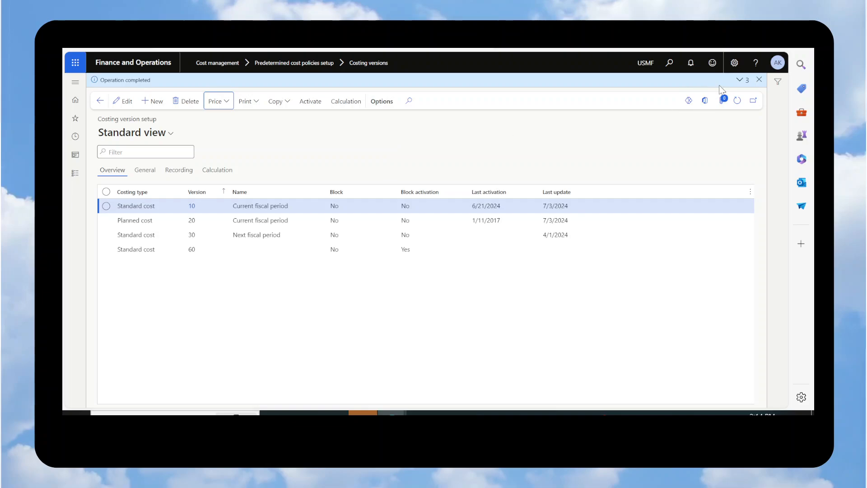
left_click(741, 80)
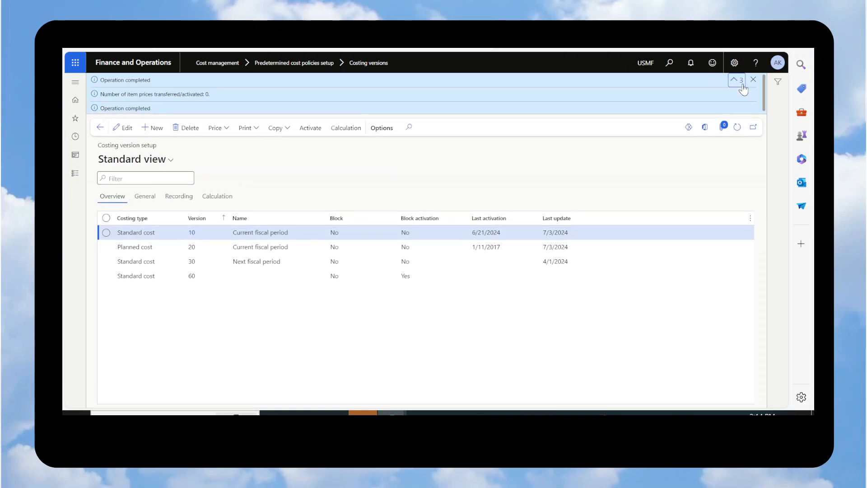
left_click(754, 80)
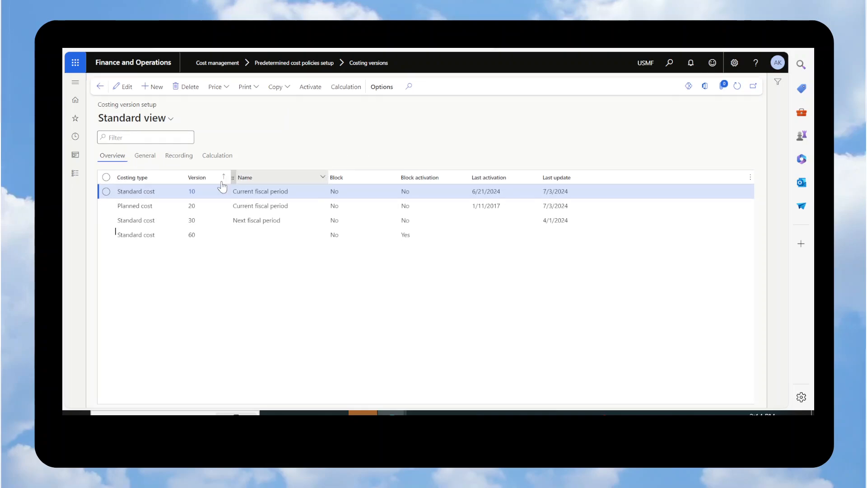
Run price activation for costing version 10 with Cost price set to Yes and Purchase price set to No.
left_click(311, 87)
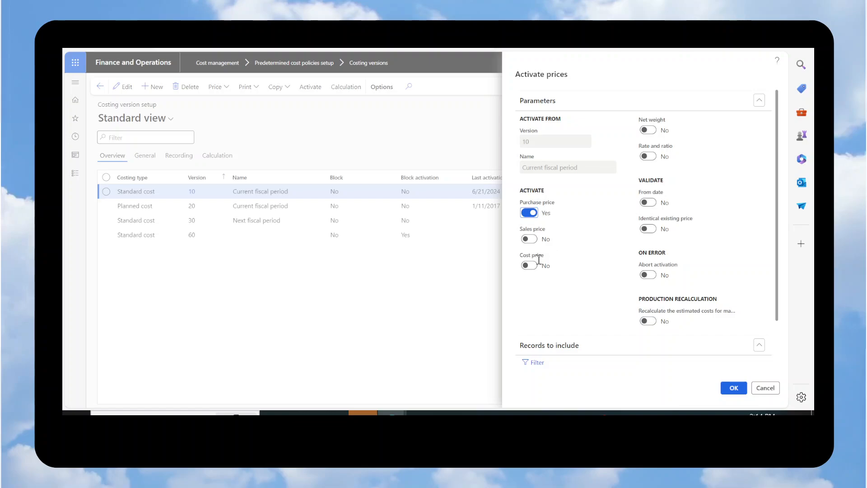
left_click(531, 266)
left_click(529, 212)
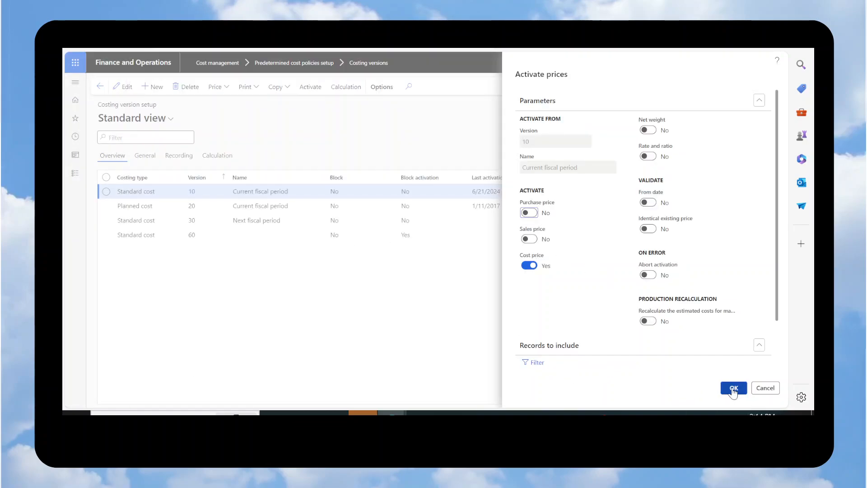
left_click(733, 389)
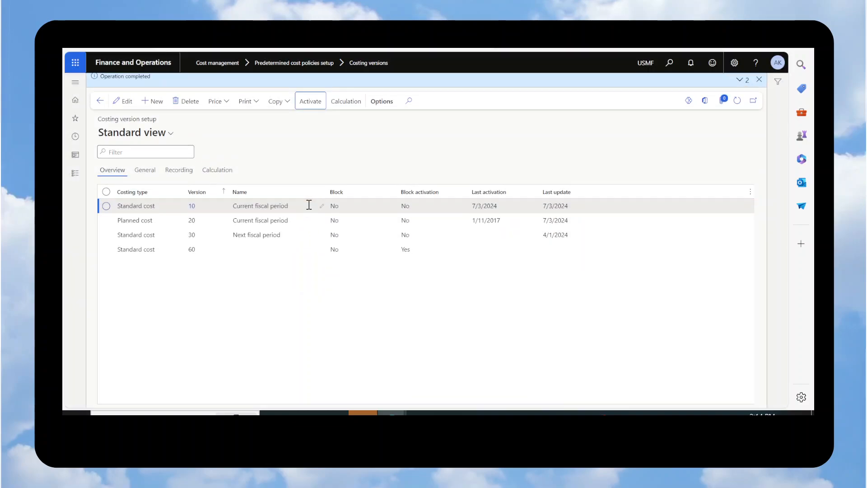
Expand the activation messages and check the purchased item's price among the active item prices of costing version 10.
left_click(743, 82)
left_click(224, 116)
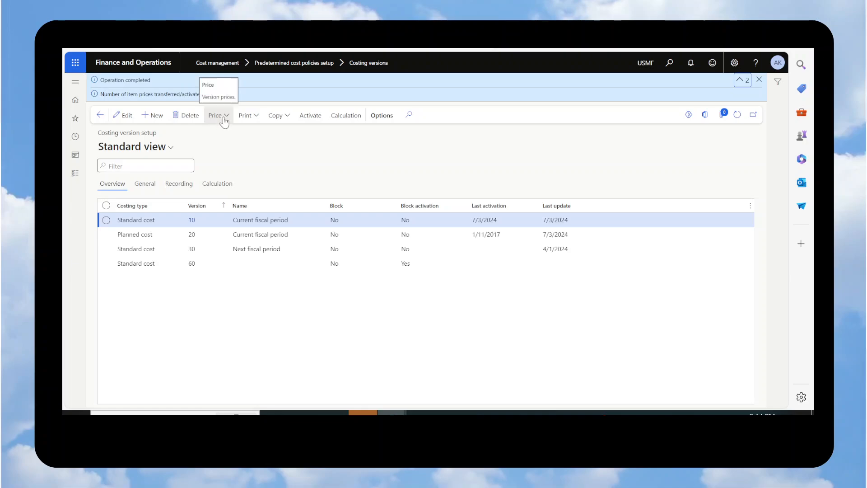
left_click(227, 134)
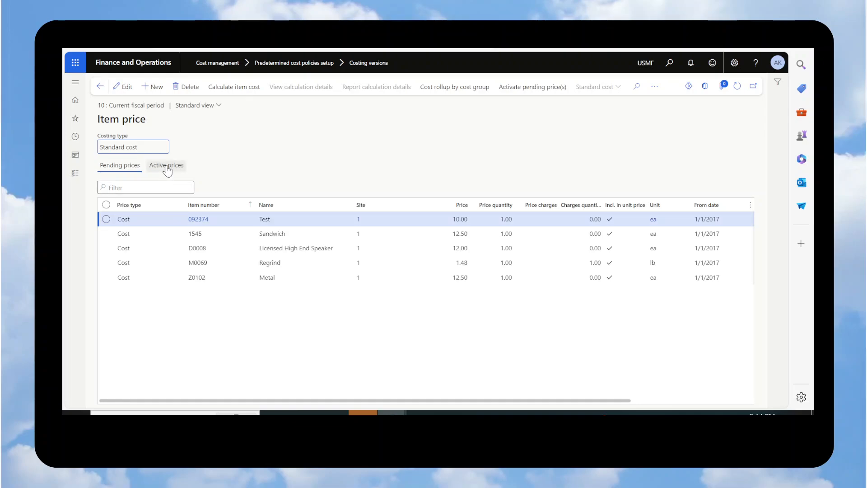
left_click(166, 166)
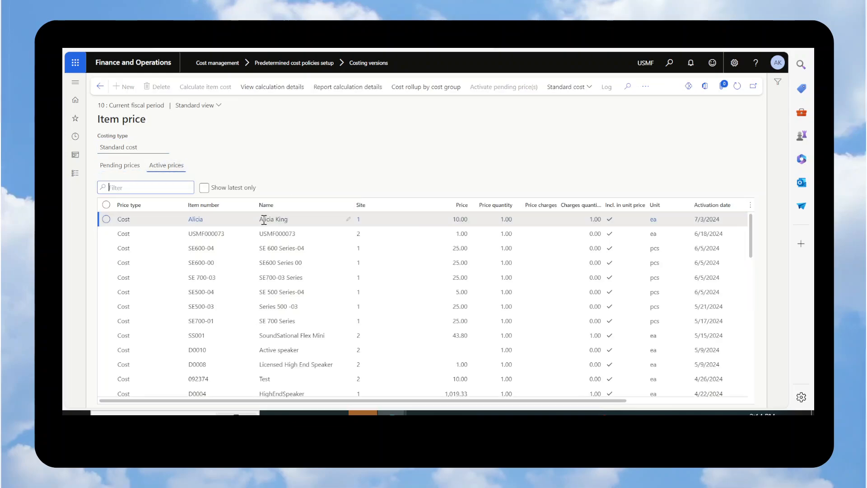
left_click(457, 219)
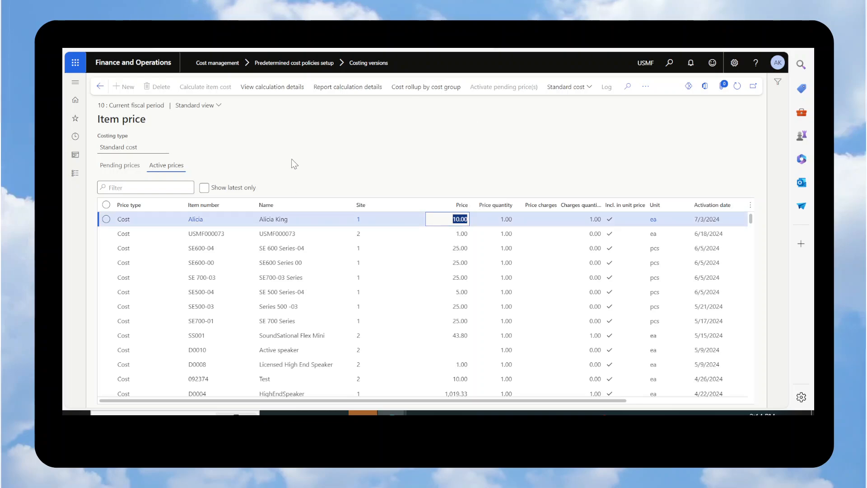